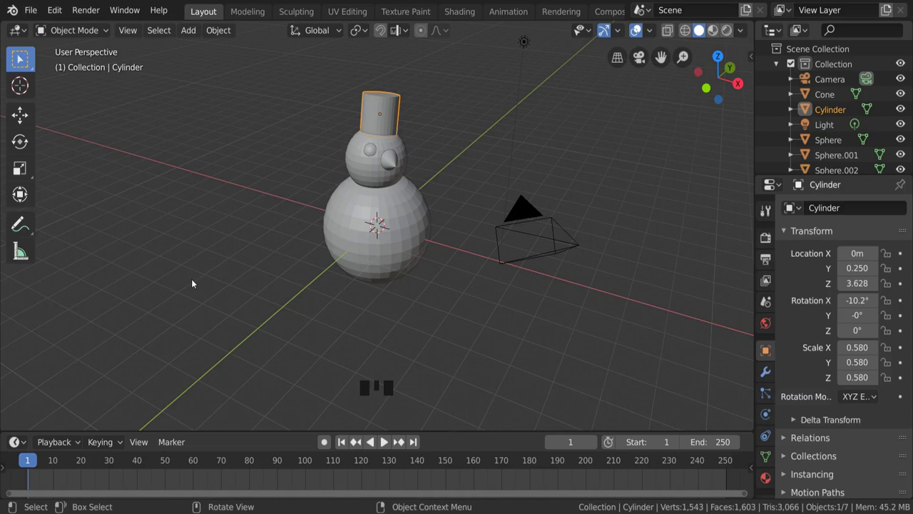
- Switch the 3D viewport to Rendered shading to preview the lit snowman scene
{"action": "left_click", "coordinate": [727, 31]}
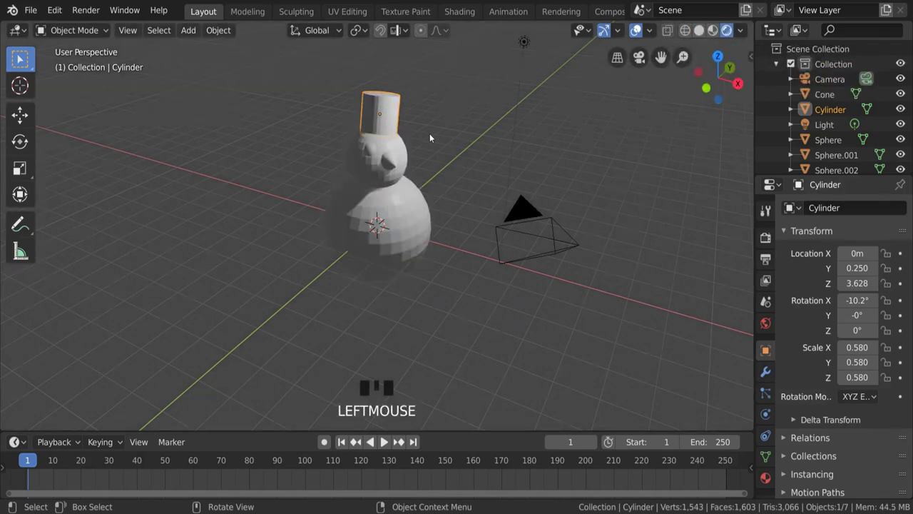
- Select the hat cylinder and give it a new material named 'felt' with a bright green base colour
{"action": "left_click", "coordinate": [391, 121]}
{"action": "left_click", "coordinate": [765, 482]}
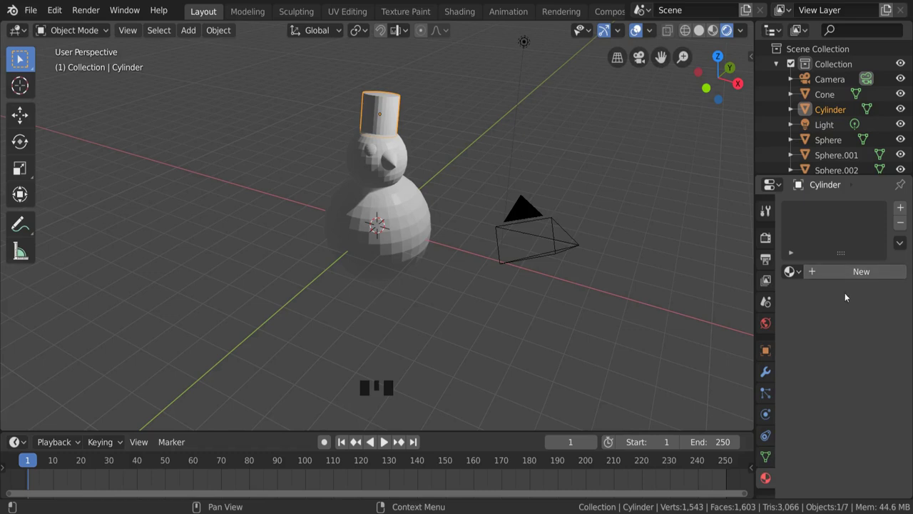
{"action": "left_click", "coordinate": [847, 271]}
{"action": "double_click", "coordinate": [817, 272]}
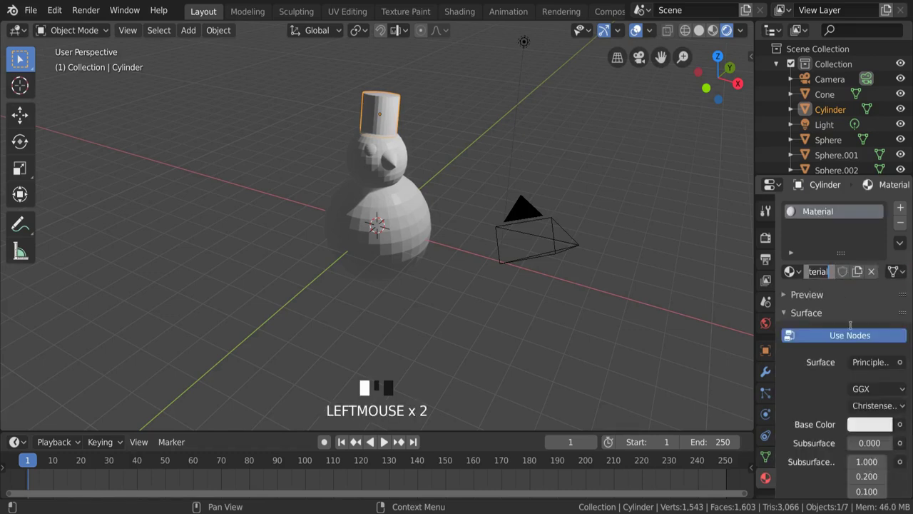
{"action": "type", "text": "felt"}
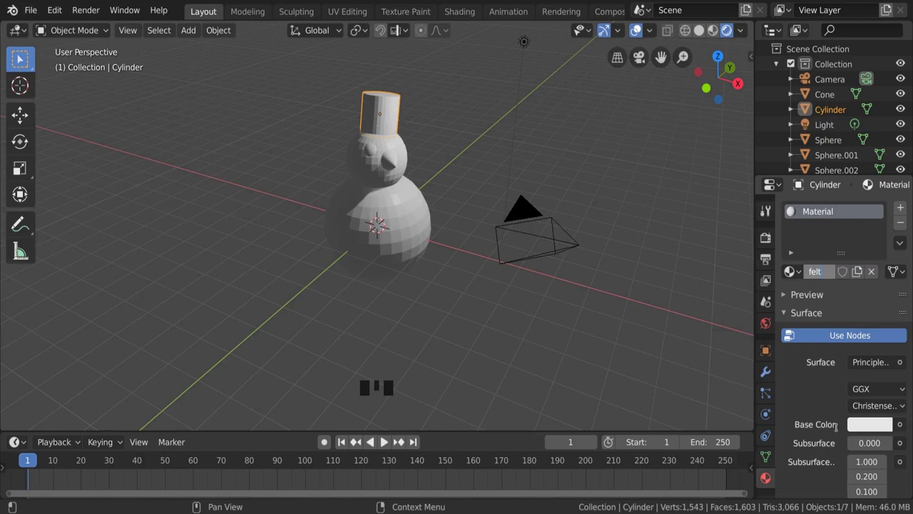
{"action": "left_click", "coordinate": [837, 427]}
{"action": "left_click", "coordinate": [866, 427]}
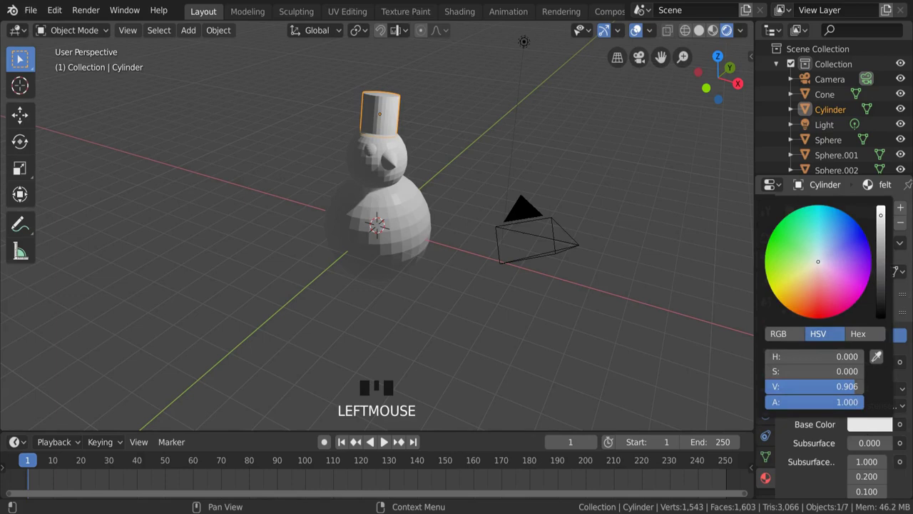
{"action": "mouse_move", "coordinate": [785, 239]}
{"action": "left_mouse_down"}
{"action": "mouse_move", "coordinate": [776, 231]}
{"action": "mouse_move", "coordinate": [801, 274]}
{"action": "mouse_move", "coordinate": [822, 249]}
{"action": "mouse_move", "coordinate": [776, 236]}
{"action": "left_mouse_up"}
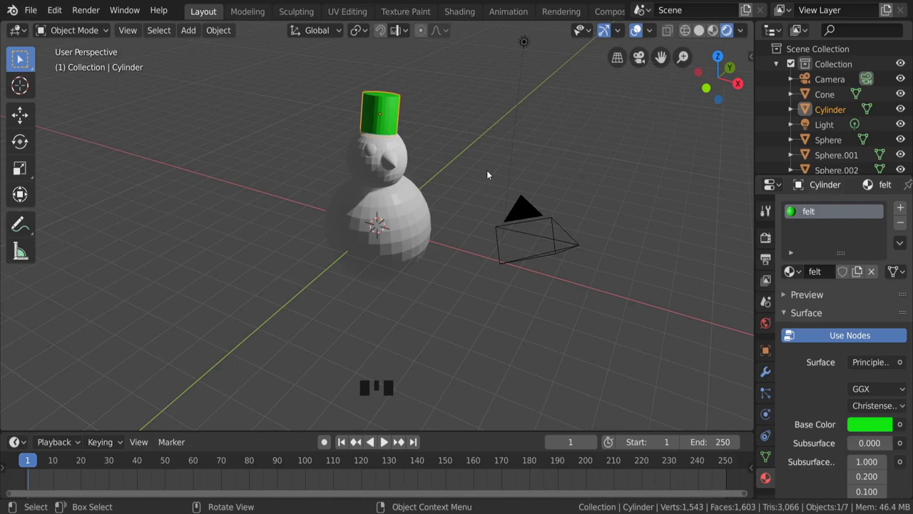
- Give the eye sphere Sphere.002 a new material named 'coal' with a near-black base colour
{"action": "left_click", "coordinate": [371, 154]}
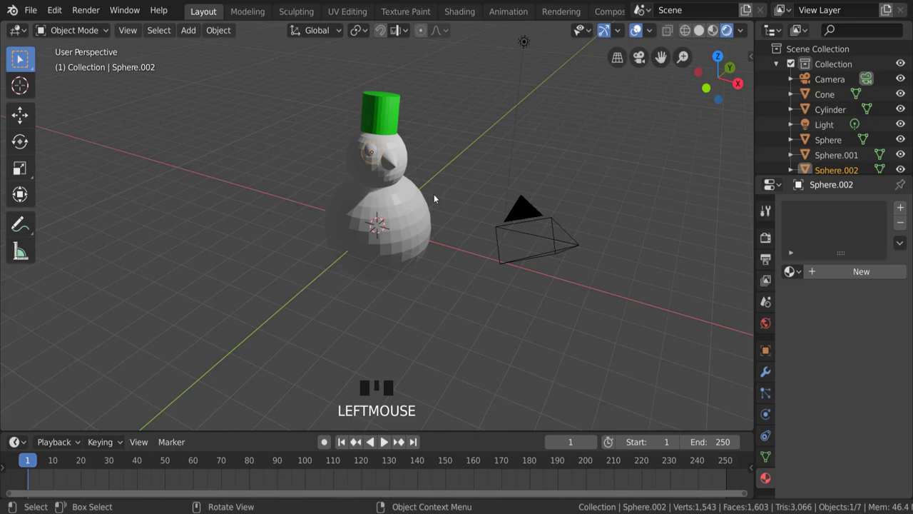
{"action": "left_click", "coordinate": [769, 482]}
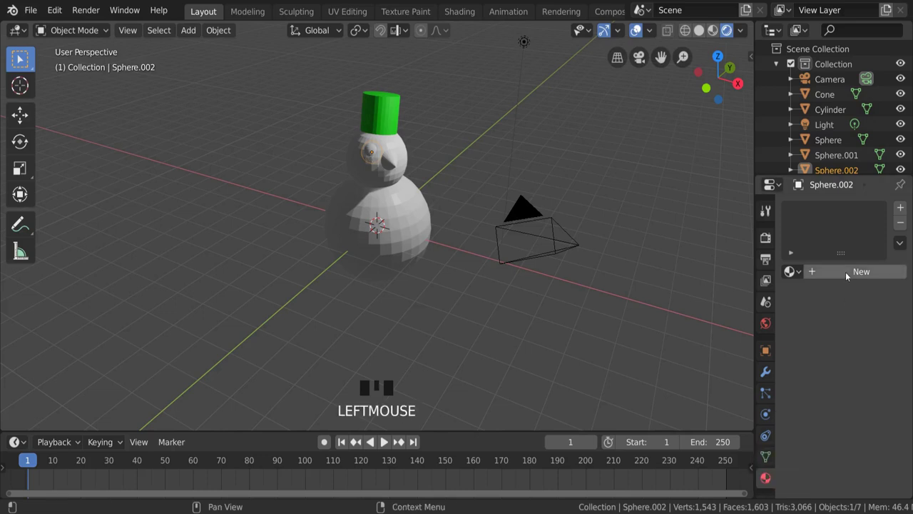
{"action": "left_click", "coordinate": [846, 272]}
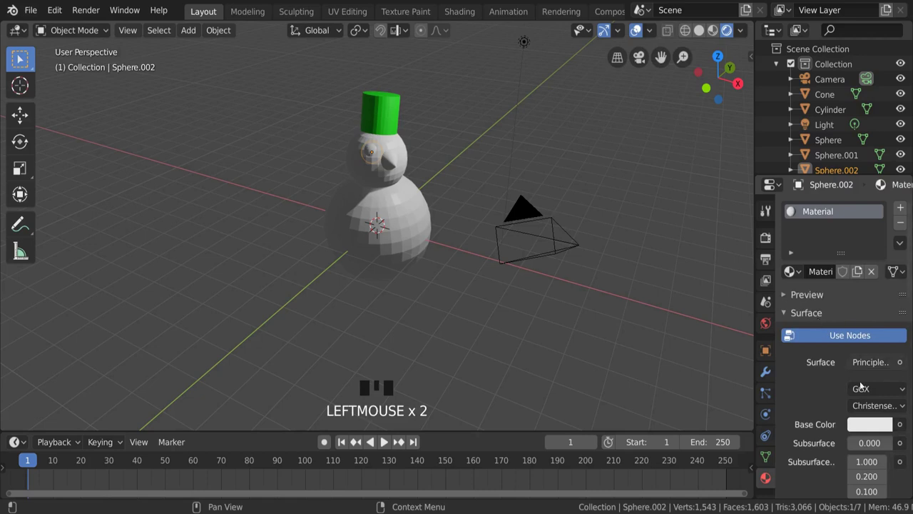
{"action": "left_click", "coordinate": [819, 271]}
{"action": "type", "text": "coal"}
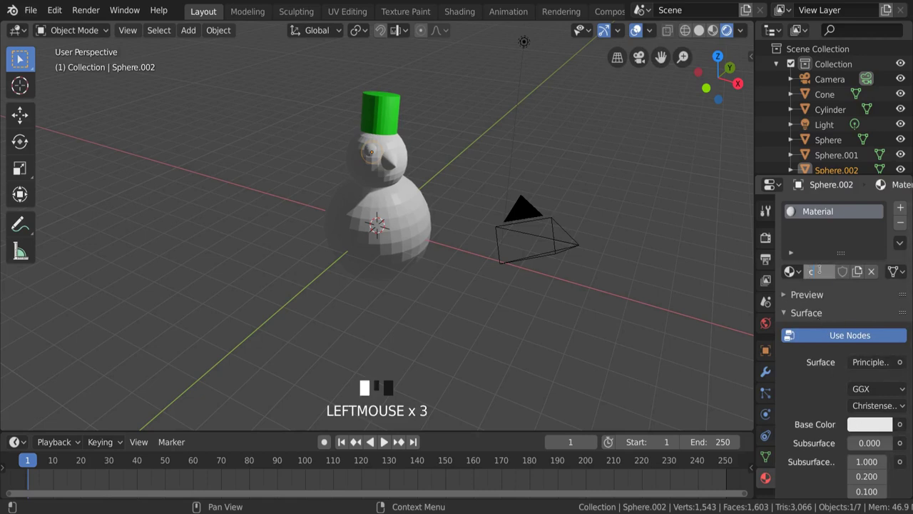
{"action": "key", "text": "Return"}
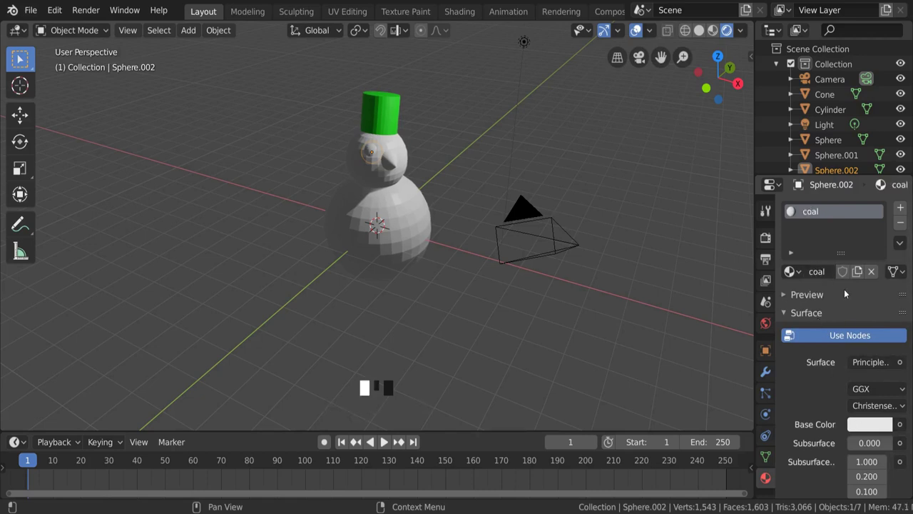
{"action": "left_click", "coordinate": [869, 425]}
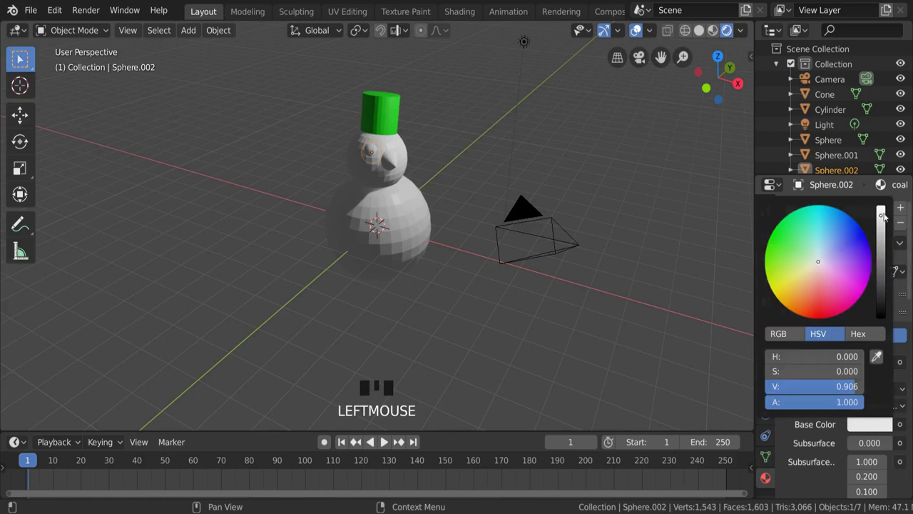
{"action": "left_click_drag", "start_coordinate": [880, 216], "coordinate": [880, 317]}
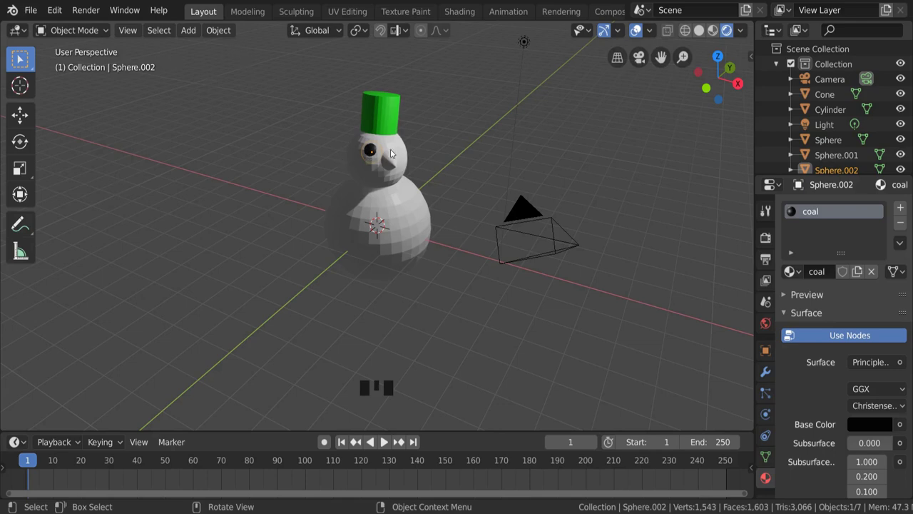
- Add a UV sphere, lift it onto the snowman's head and shrink it to eye size
{"action": "left_click", "coordinate": [190, 31]}
{"action": "mouse_move", "coordinate": [208, 47]}
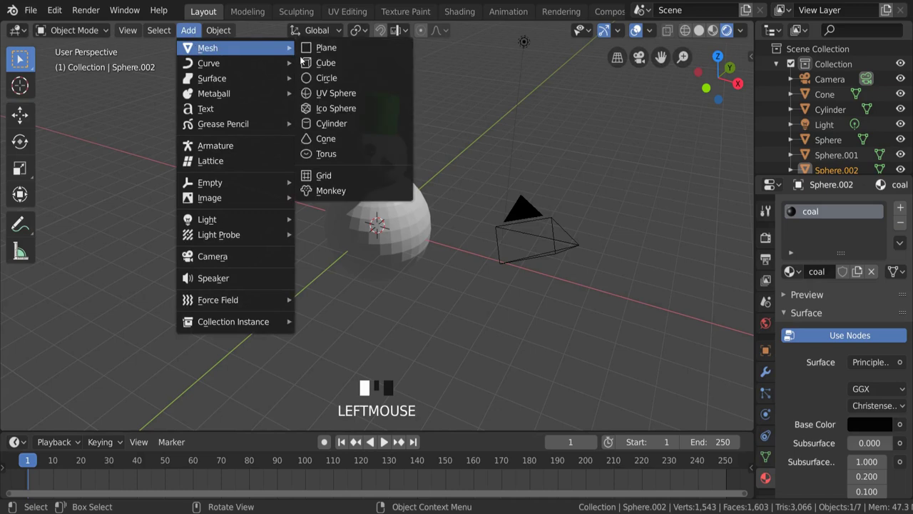
{"action": "left_click", "coordinate": [335, 92]}
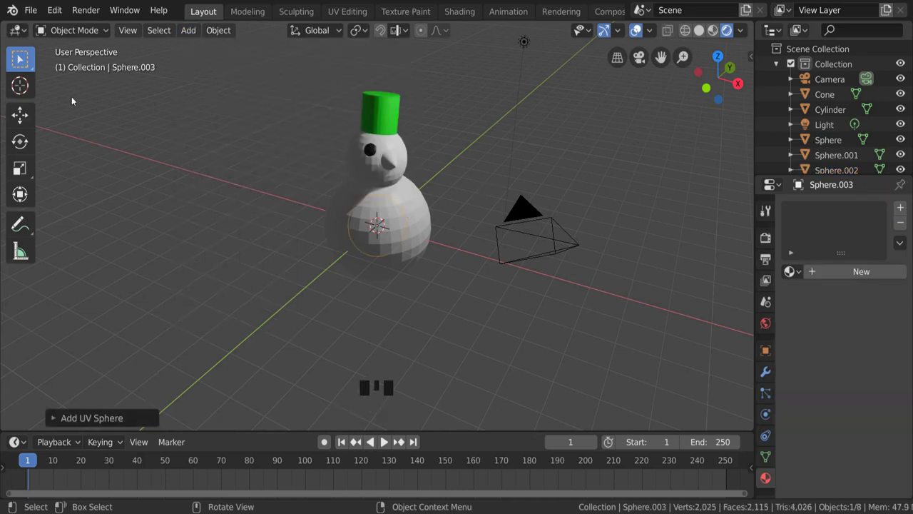
{"action": "left_click", "coordinate": [20, 114]}
{"action": "left_click_drag", "start_coordinate": [361, 172], "coordinate": [449, 168]}
{"action": "key", "text": "s"}
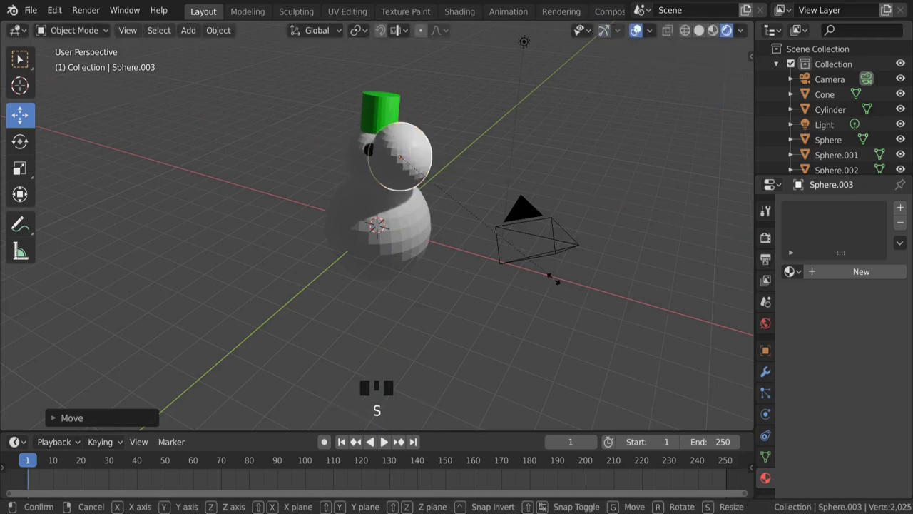
{"action": "left_click", "coordinate": [440, 192]}
- Place the new sphere beside the first eye and assign it the existing 'coal' material
{"action": "left_click", "coordinate": [450, 169]}
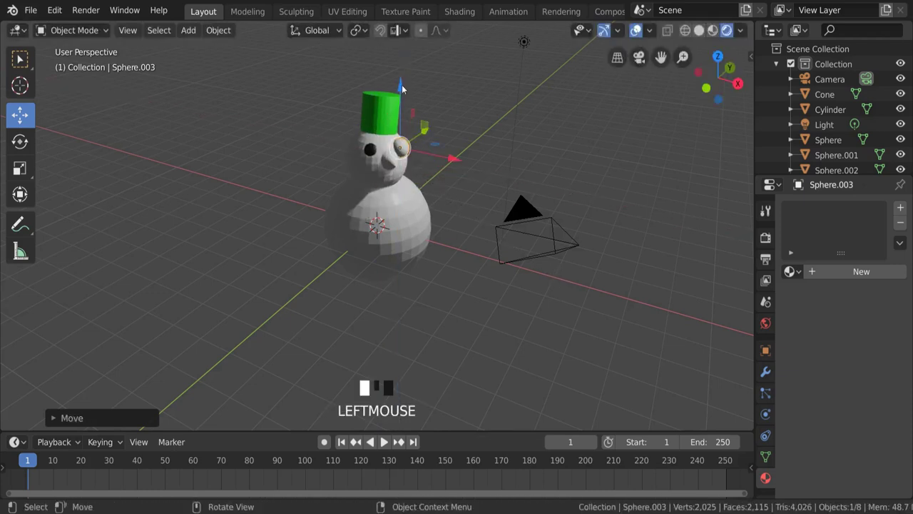
{"action": "left_click_drag", "start_coordinate": [451, 169], "coordinate": [448, 157]}
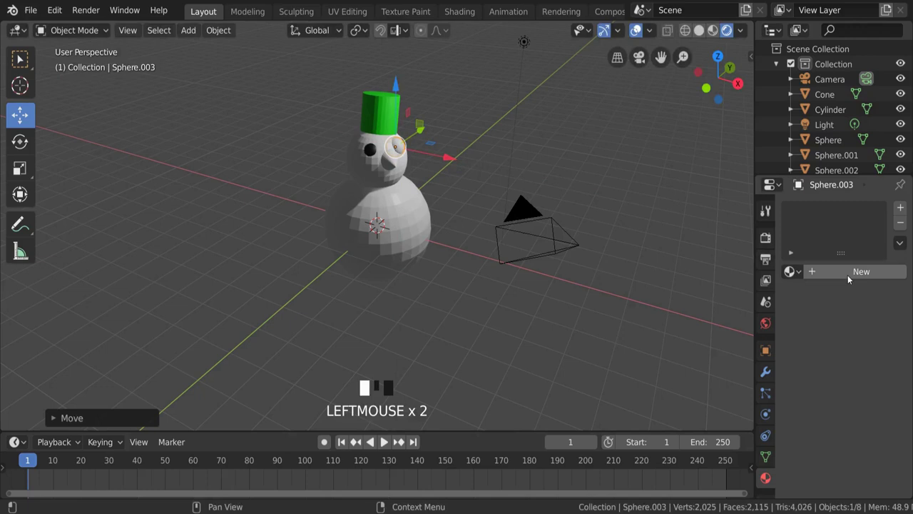
{"action": "left_click", "coordinate": [797, 272]}
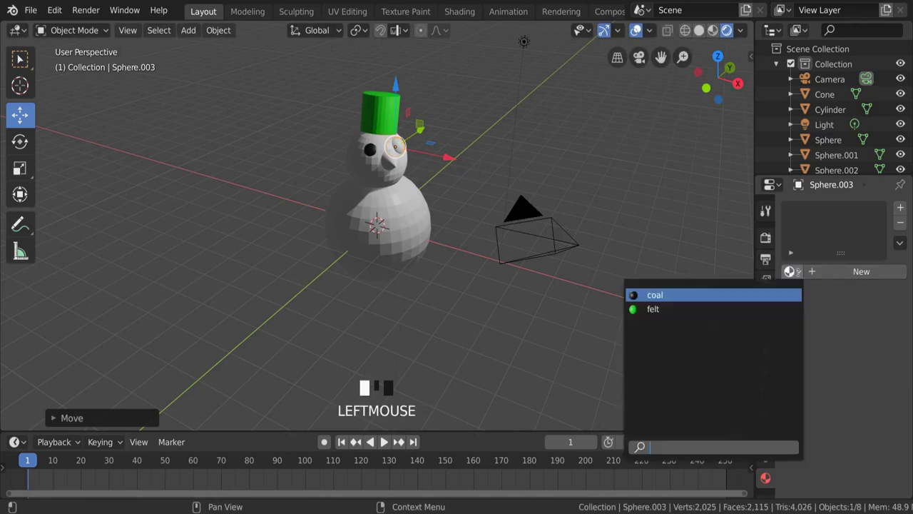
{"action": "left_click", "coordinate": [666, 296]}
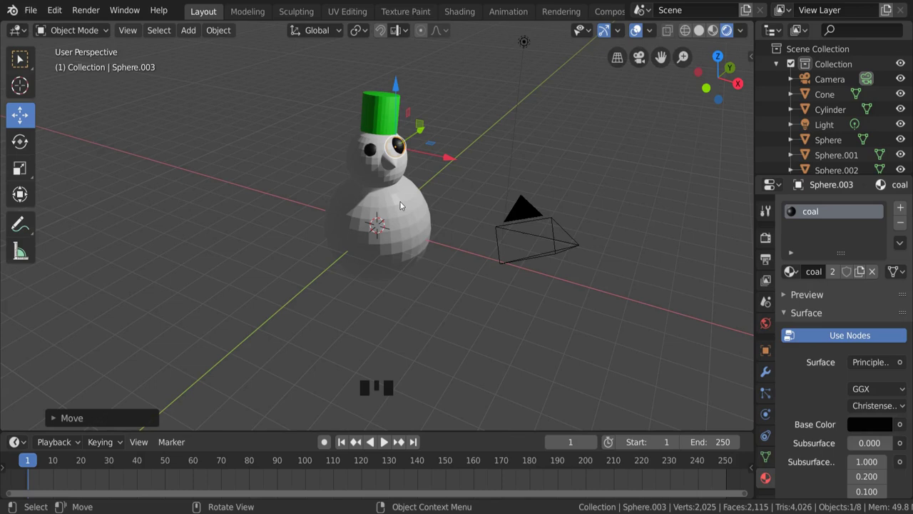
- Duplicate the left coal eye four times, placing the copies as buttons down the snowman's front
{"action": "left_click", "coordinate": [370, 152]}
{"action": "double_click", "coordinate": [400, 147]}
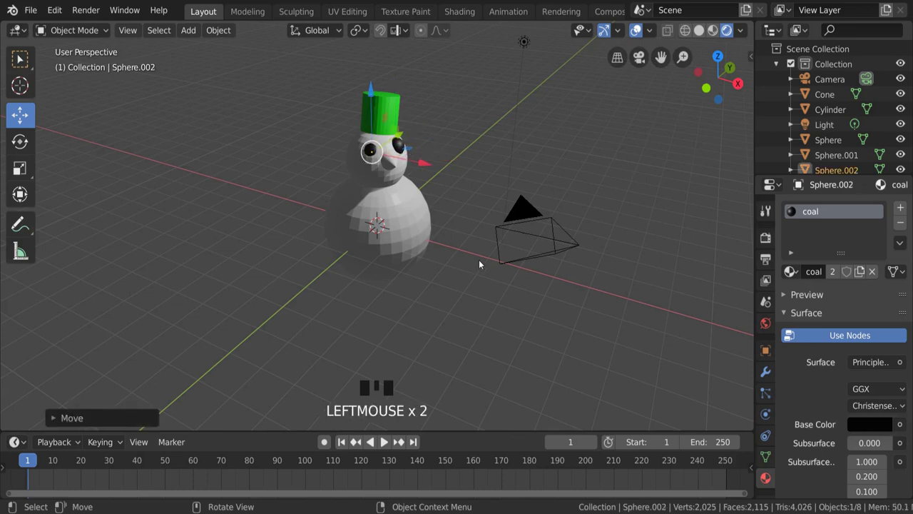
{"action": "key", "text": "shift+d"}
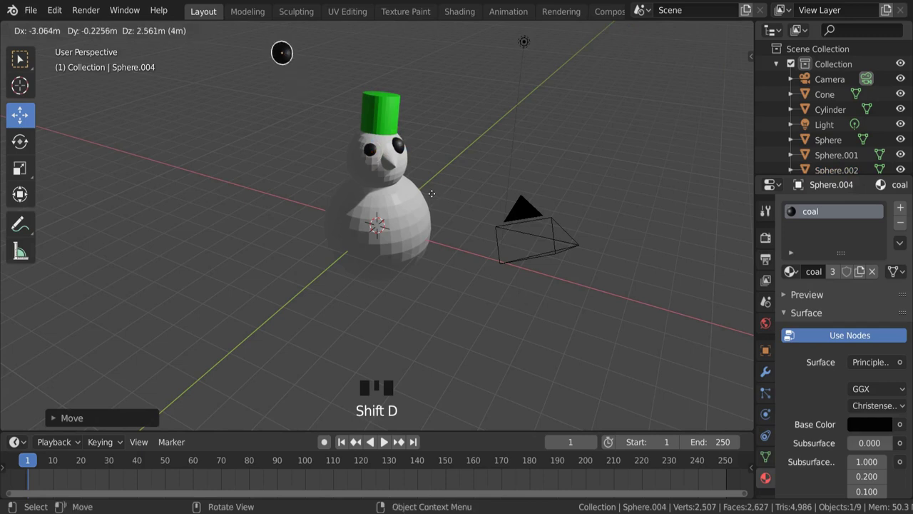
{"action": "left_click", "coordinate": [552, 339]}
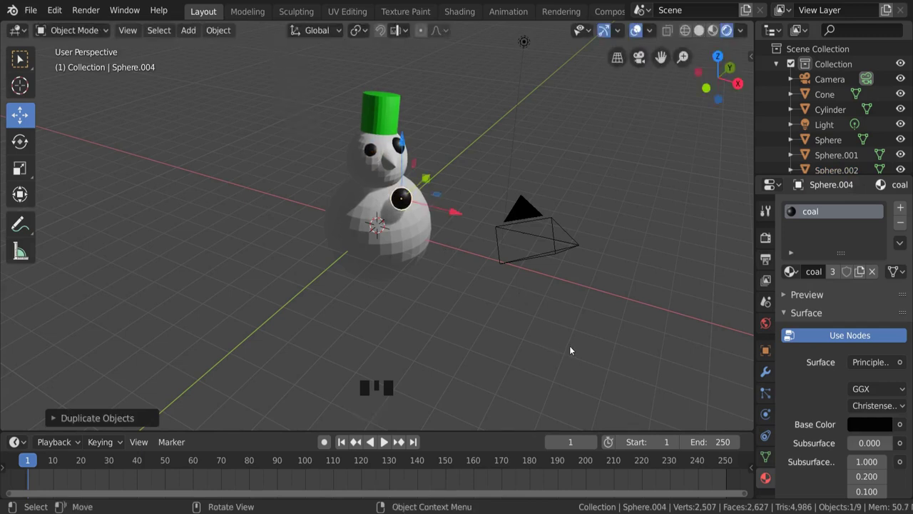
{"action": "key", "text": "shift+d"}
{"action": "left_click", "coordinate": [577, 371]}
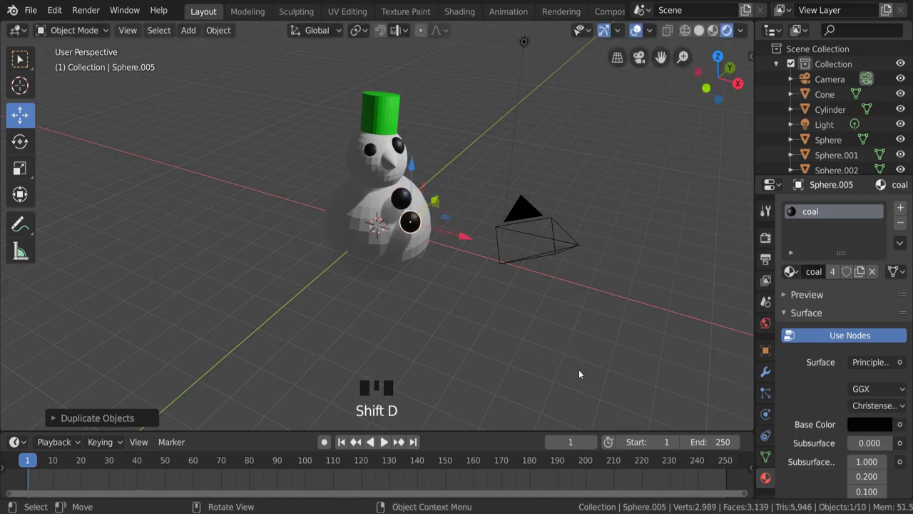
{"action": "key", "text": "shift+d"}
{"action": "left_click", "coordinate": [582, 407]}
{"action": "key", "text": "shift+d"}
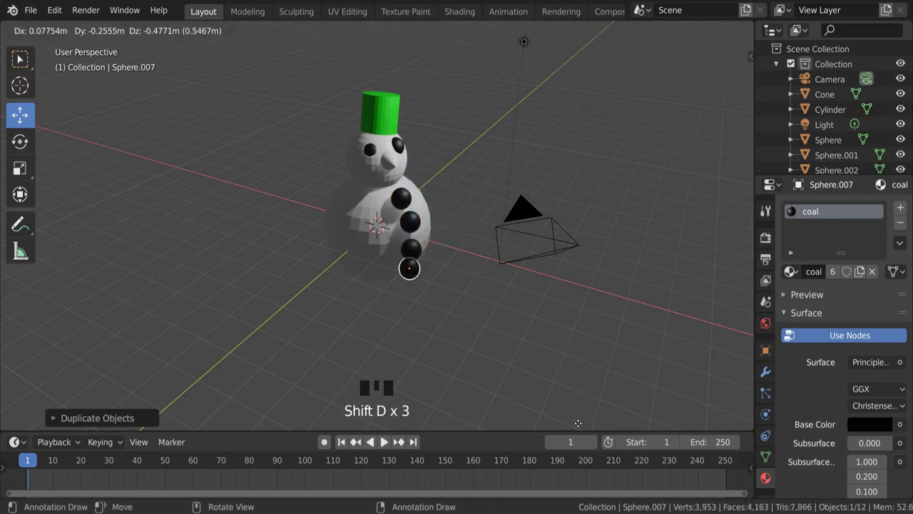
{"action": "left_click", "coordinate": [573, 434]}
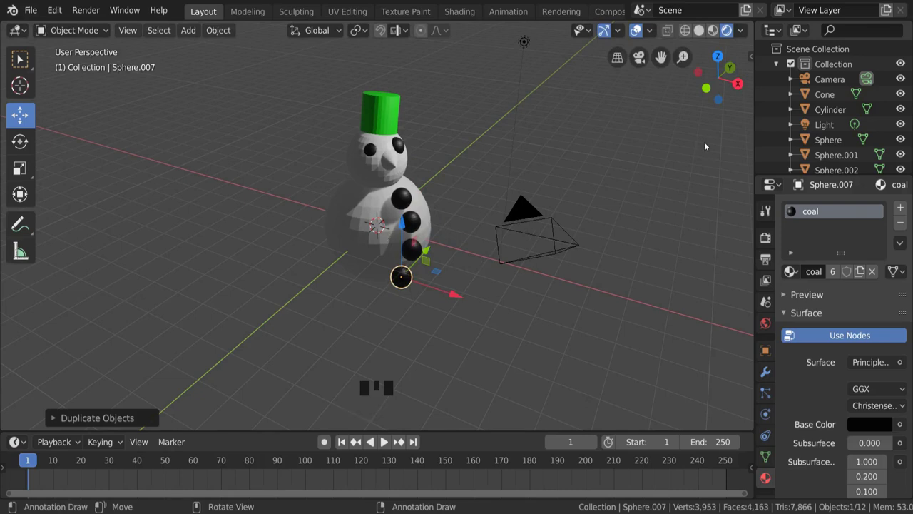
- From a top-down view, drag the top three coal buttons along X back against the belly
{"action": "left_click", "coordinate": [721, 83]}
{"action": "mouse_move", "coordinate": [721, 83]}
{"action": "left_mouse_down"}
{"action": "mouse_move", "coordinate": [712, 100]}
{"action": "mouse_move", "coordinate": [721, 115]}
{"action": "mouse_move", "coordinate": [717, 91]}
{"action": "left_mouse_up"}
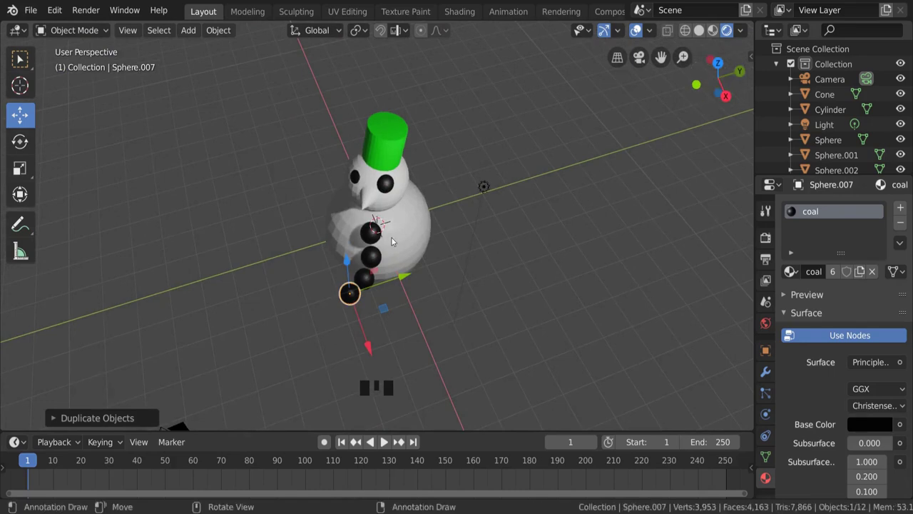
{"action": "left_click", "coordinate": [378, 243]}
{"action": "left_click_drag", "start_coordinate": [381, 248], "coordinate": [401, 199]}
{"action": "left_click", "coordinate": [371, 255]}
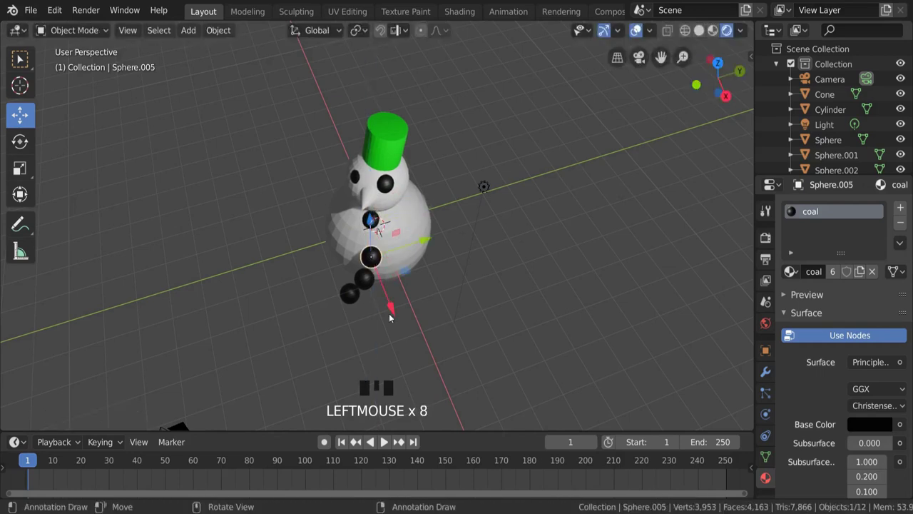
{"action": "mouse_move", "coordinate": [389, 311]}
{"action": "left_mouse_down"}
{"action": "mouse_move", "coordinate": [384, 297]}
{"action": "mouse_move", "coordinate": [377, 316]}
{"action": "left_mouse_up"}
{"action": "left_click", "coordinate": [363, 278]}
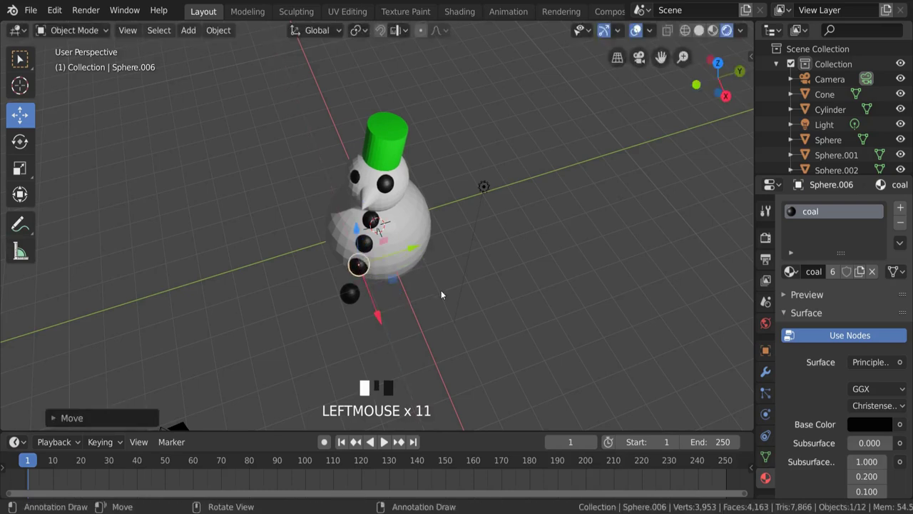
{"action": "left_click", "coordinate": [385, 185]}
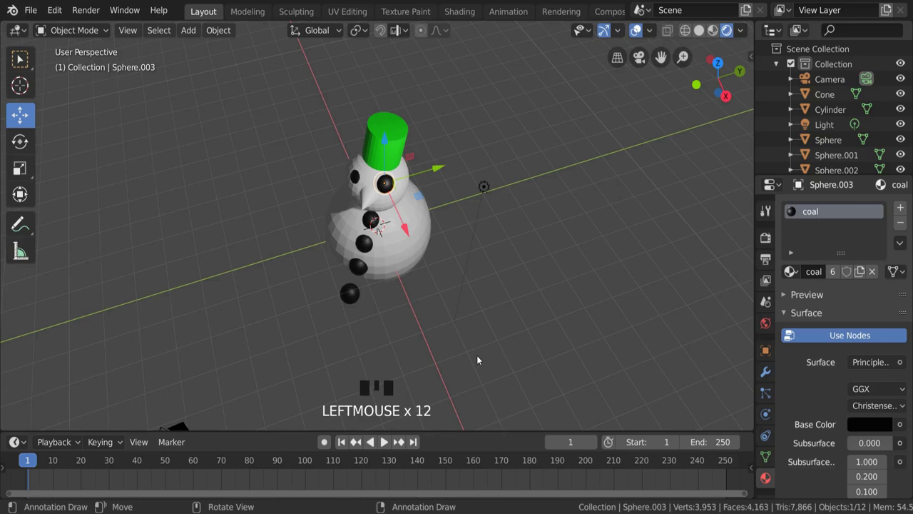
- Copy and paste the right coal eye, then drag it along Y and X back onto the snowman
{"action": "key", "text": "ctrl+c"}
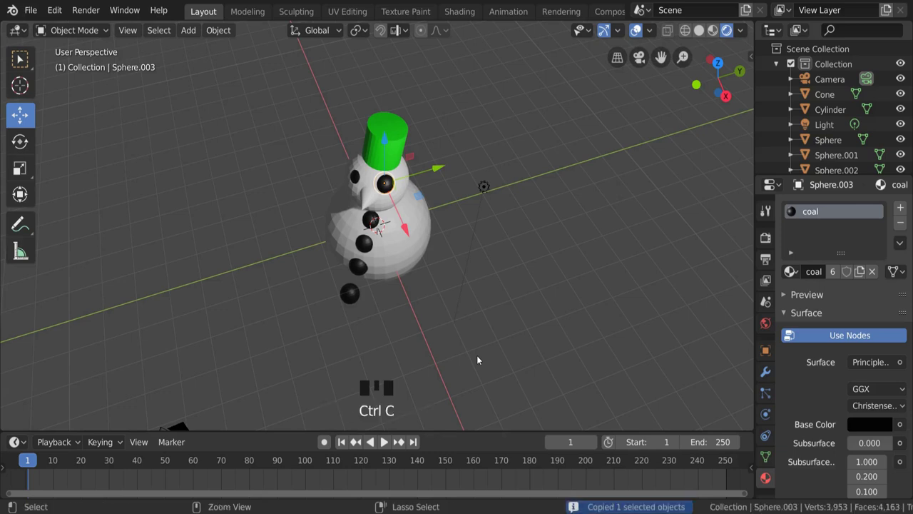
{"action": "key", "text": "ctrl+v"}
{"action": "left_click_drag", "start_coordinate": [452, 174], "coordinate": [496, 162]}
{"action": "left_click_drag", "start_coordinate": [454, 211], "coordinate": [468, 219]}
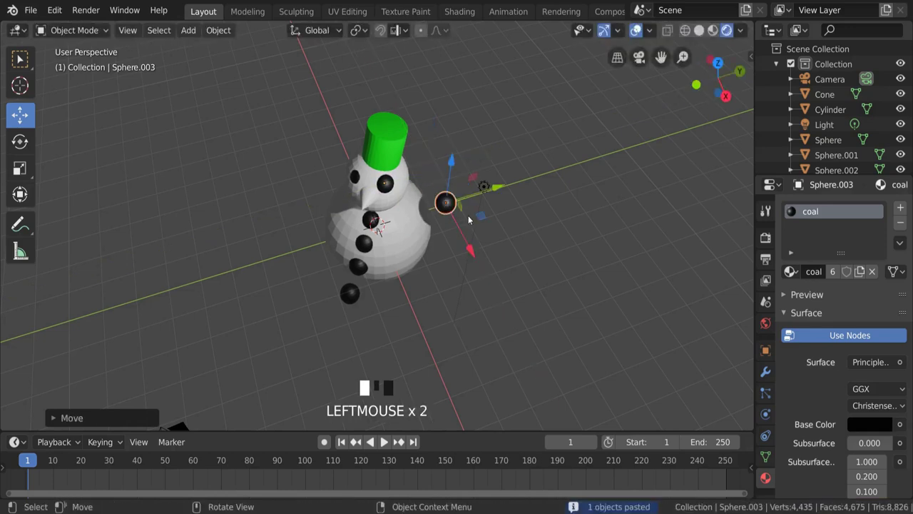
{"action": "left_click", "coordinate": [790, 271]}
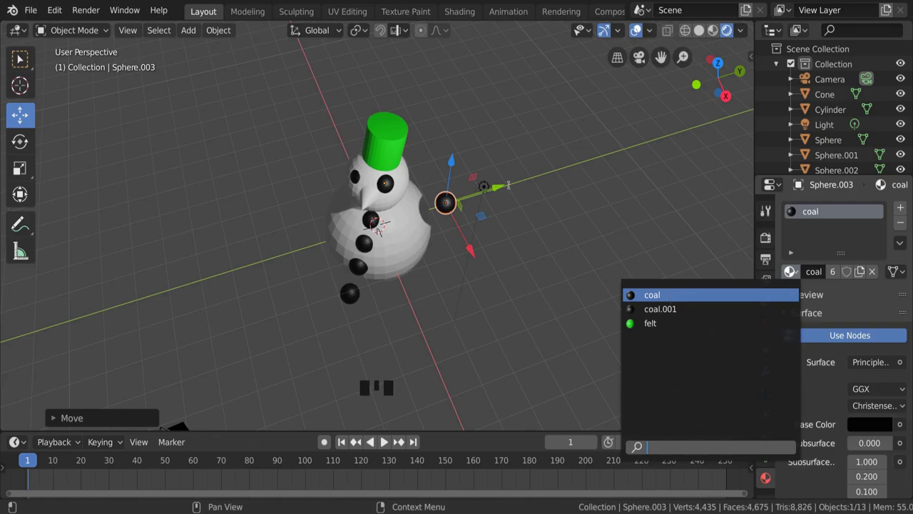
{"action": "mouse_move", "coordinate": [503, 190]}
{"action": "left_mouse_down"}
{"action": "mouse_move", "coordinate": [481, 187]}
{"action": "mouse_move", "coordinate": [464, 203]}
{"action": "left_mouse_up"}
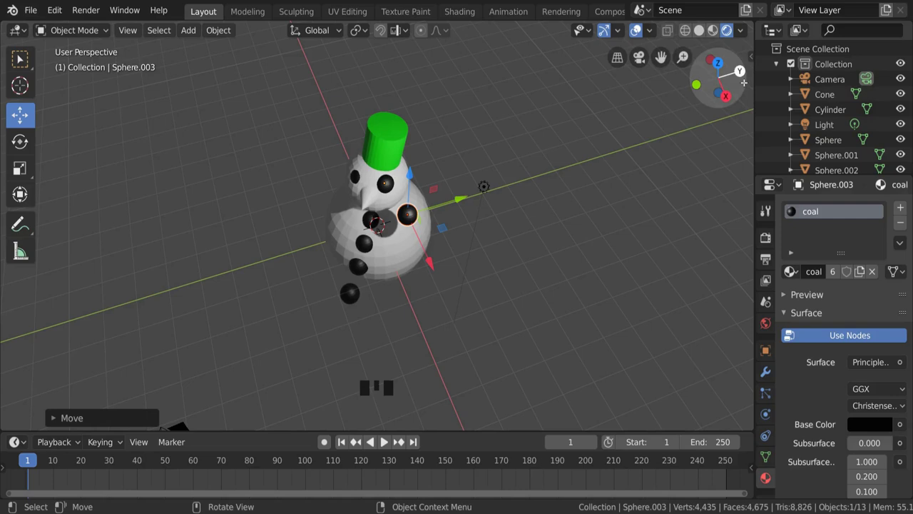
- Switch the viewport to Solid shading and orbit to face the snowman's front
{"action": "left_click_drag", "start_coordinate": [713, 79], "coordinate": [696, 75]}
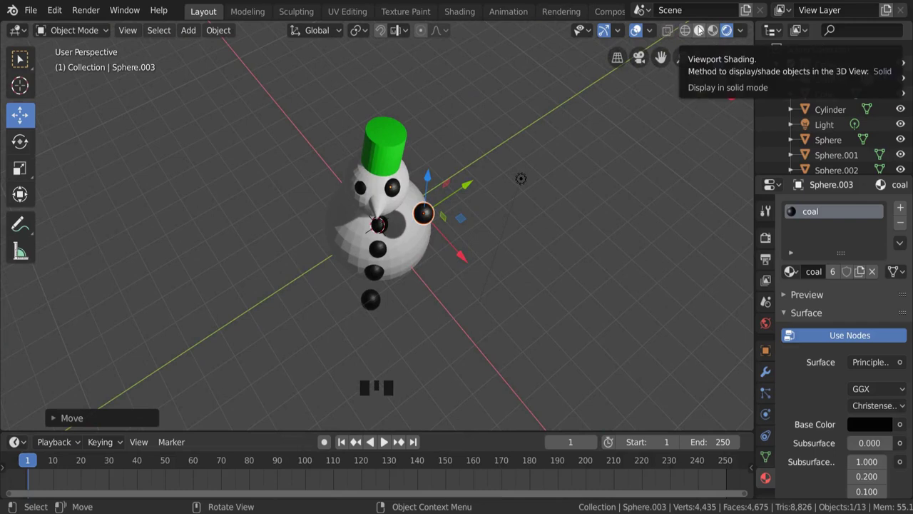
{"action": "left_click", "coordinate": [699, 30]}
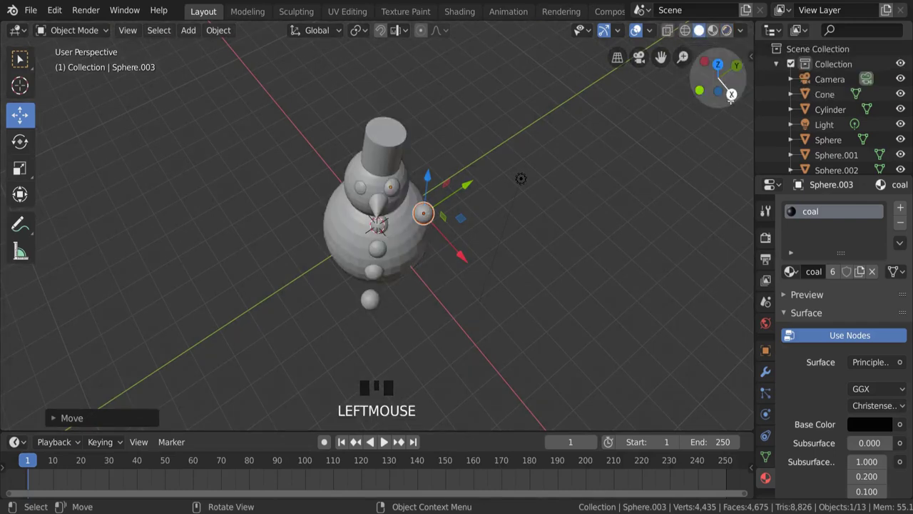
{"action": "left_click_drag", "start_coordinate": [713, 79], "coordinate": [695, 119]}
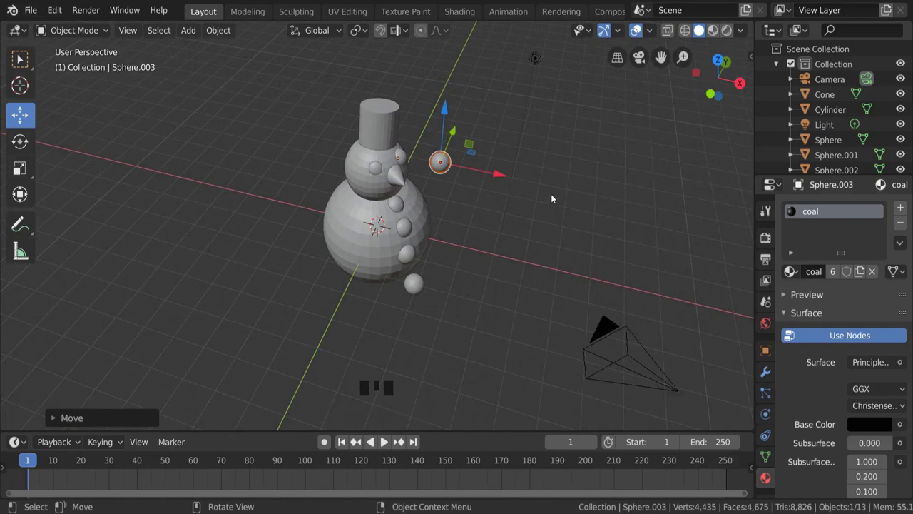